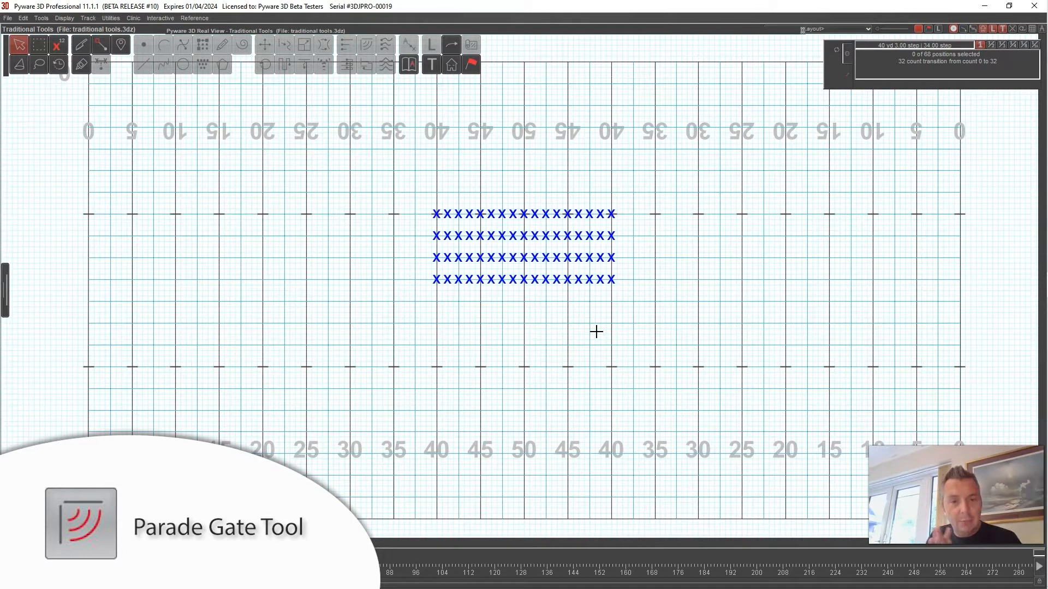
# Select all the performers in the block and start the Parade Gate tool on them.
pyautogui.moveTo(480, 165); pyautogui.dragTo(554, 306)
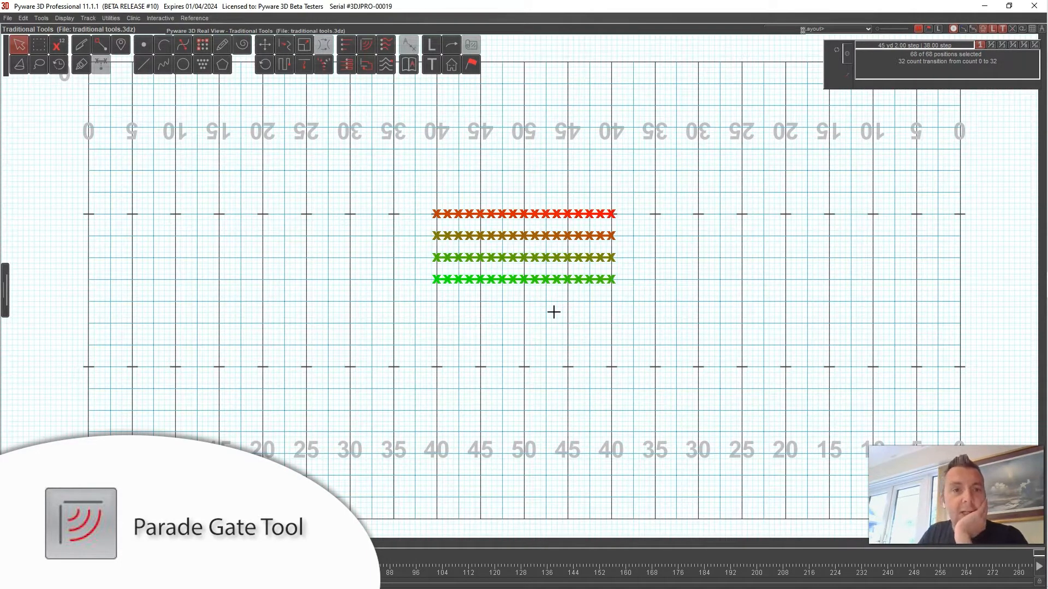
pyautogui.click(371, 49)
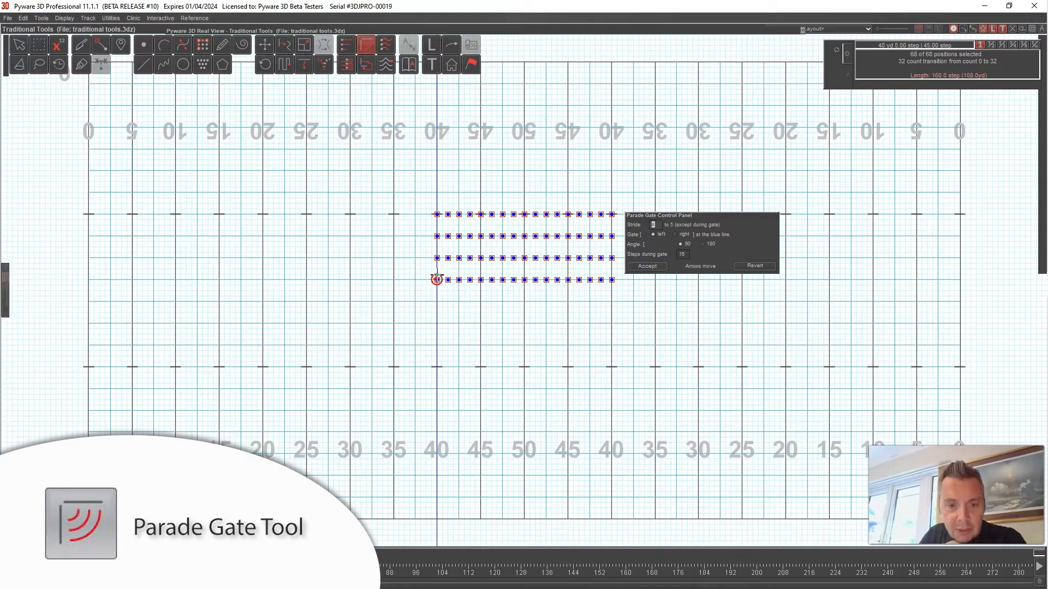
pyautogui.click(437, 275)
pyautogui.moveTo(436, 275); pyautogui.dragTo(449, 312)
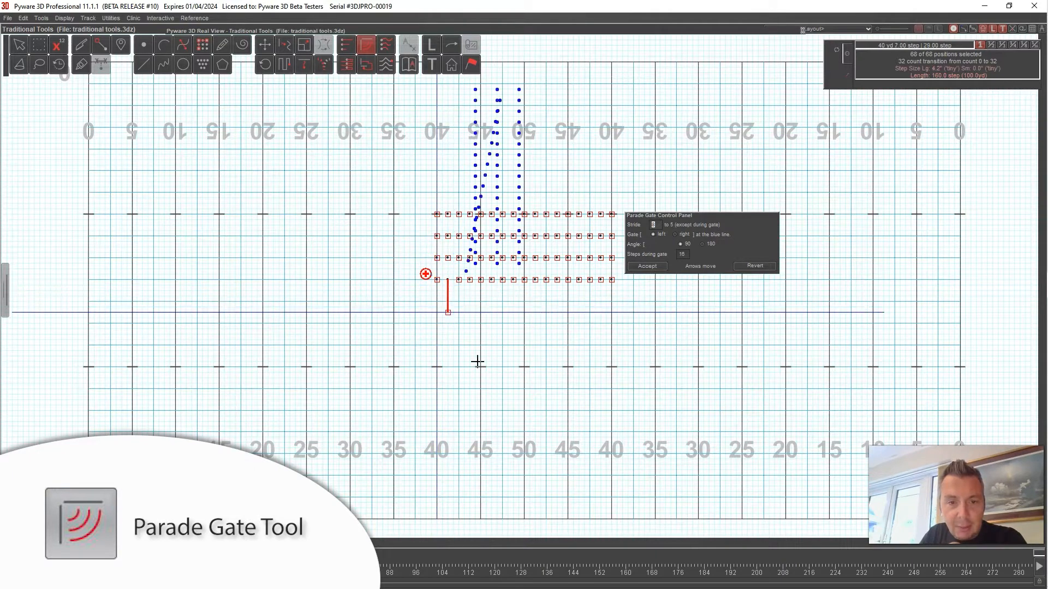
pyautogui.click(756, 267)
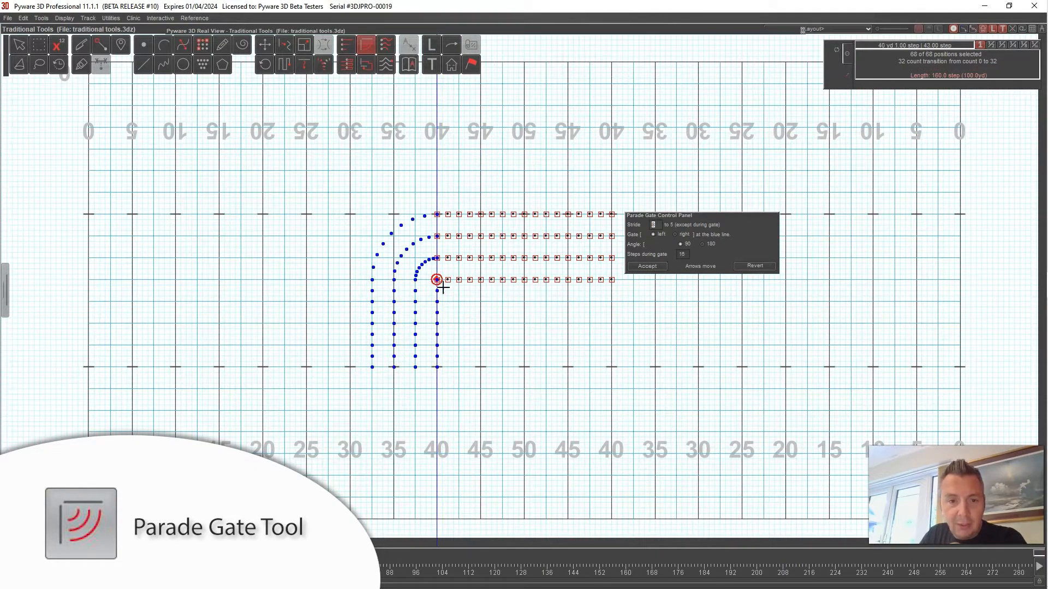
pyautogui.moveTo(436, 279); pyautogui.dragTo(418, 335)
pyautogui.click(743, 268)
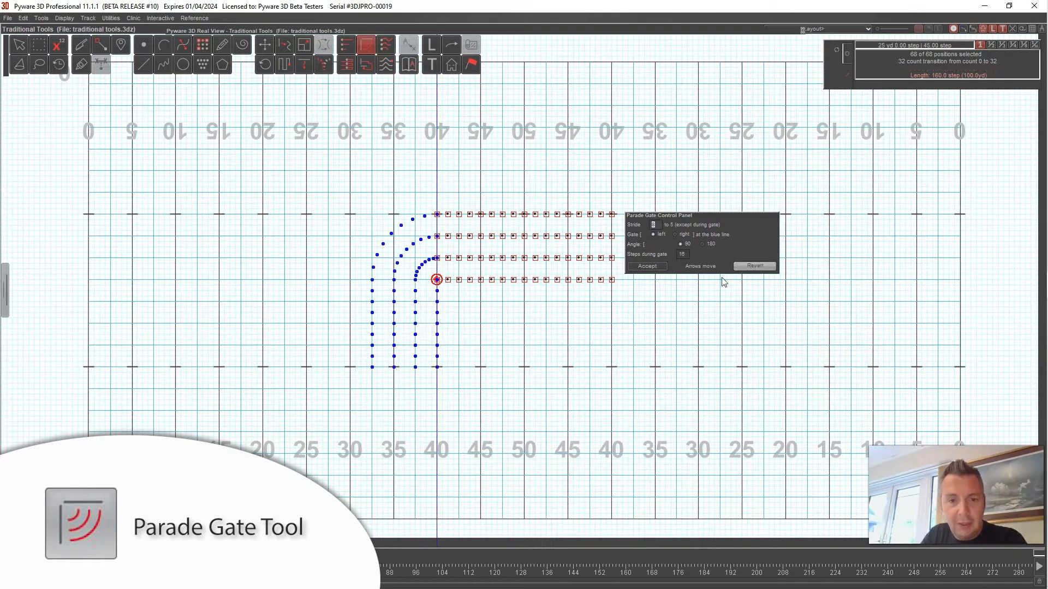
# Apply a 90° left parade gate pivoting on the 40-yard line, about 8 steps in front of the block, with 32 steps during the gate.
pyautogui.moveTo(437, 276); pyautogui.dragTo(451, 308)
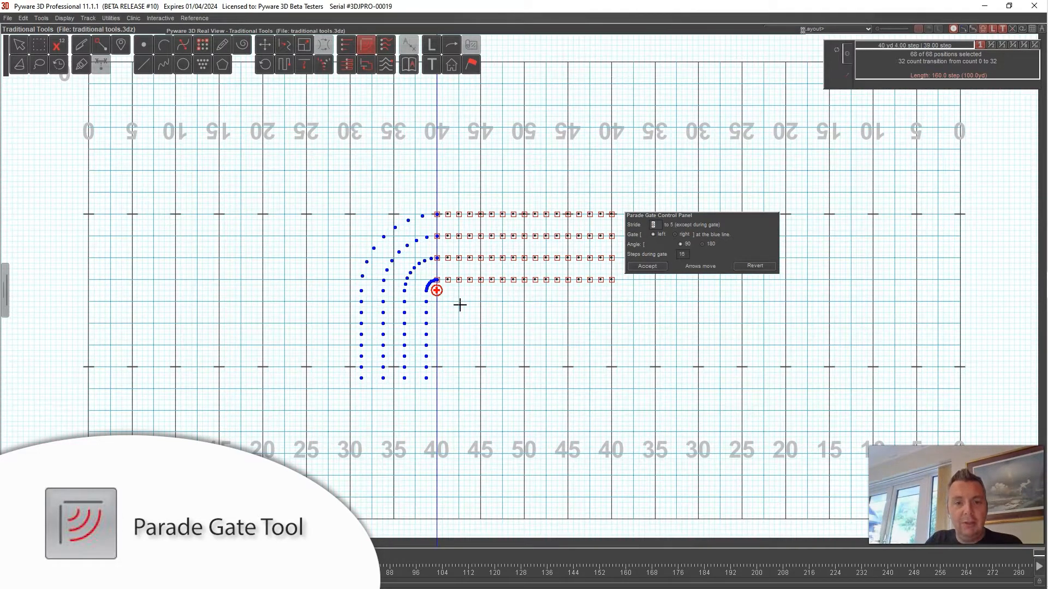
pyautogui.moveTo(436, 290); pyautogui.dragTo(426, 301)
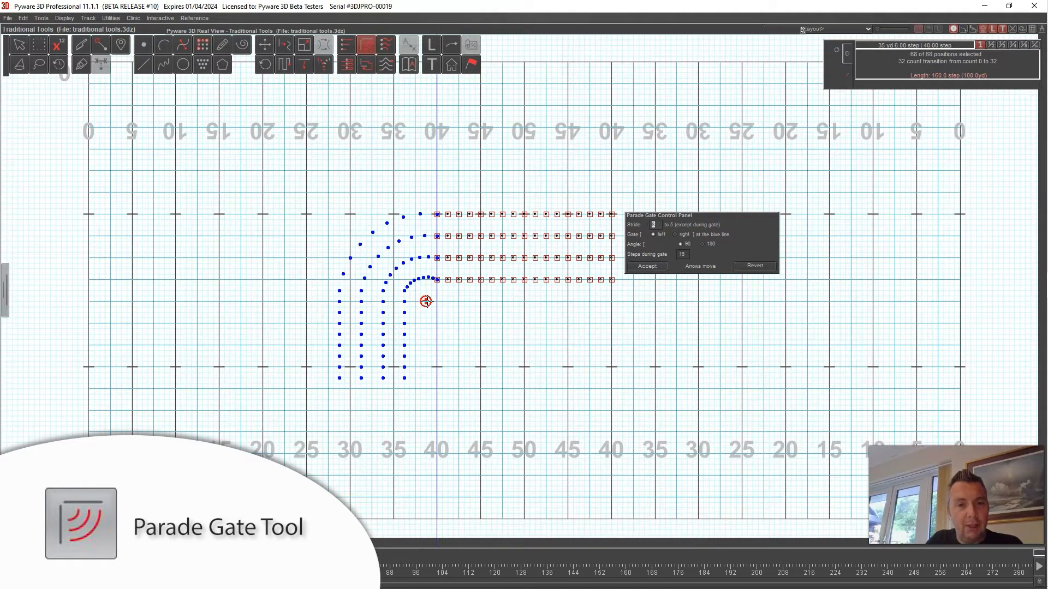
pyautogui.moveTo(426, 301); pyautogui.dragTo(437, 301)
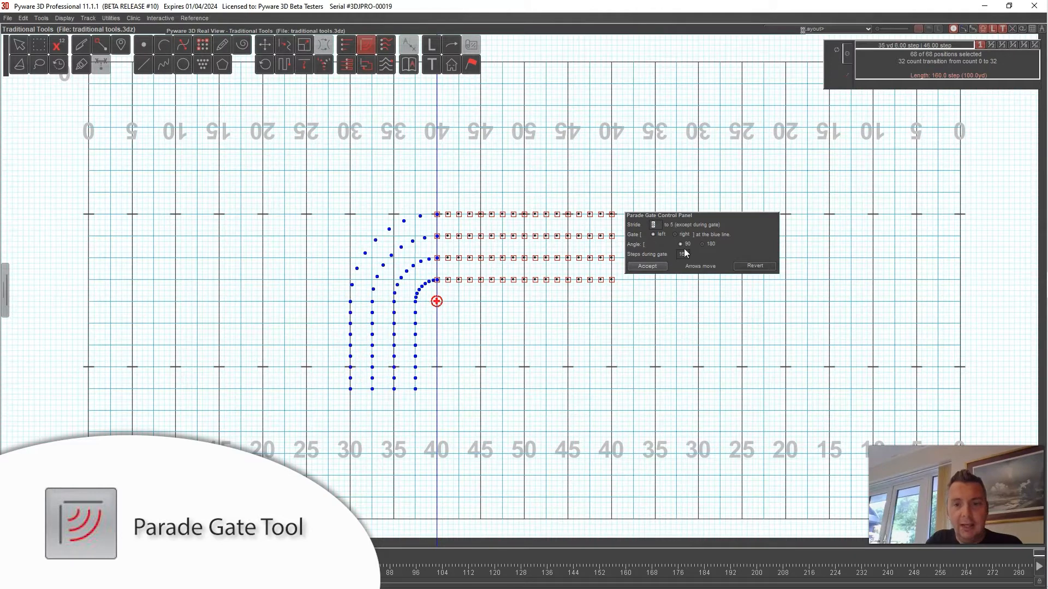
pyautogui.moveTo(437, 302); pyautogui.dragTo(414, 301)
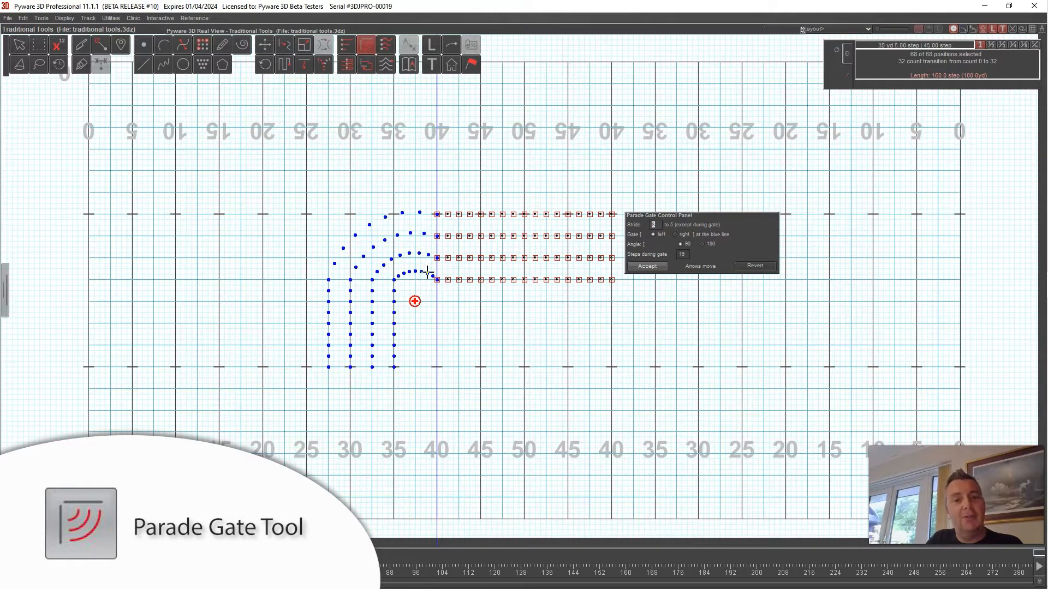
pyautogui.moveTo(415, 302)
pyautogui.mouseDown()
pyautogui.moveTo(398, 291)
pyautogui.moveTo(398, 304)
pyautogui.moveTo(436, 323)
pyautogui.mouseUp()
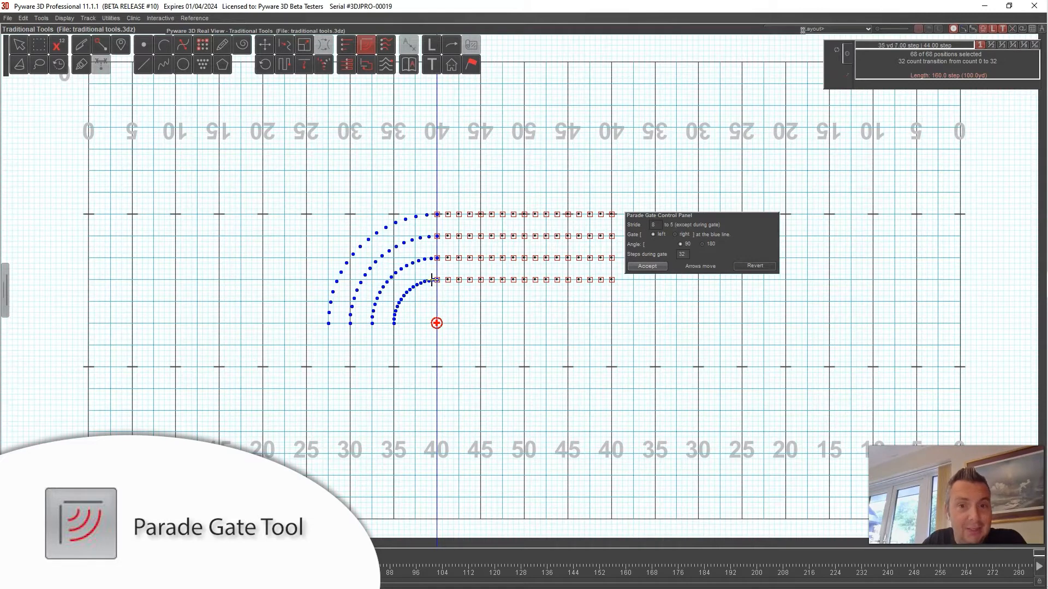
pyautogui.click(647, 266)
# Play the 32-step gate move in the 3D Real View, watch it from several angles, and return to the field chart.
pyautogui.doubleClick(278, 31)
pyautogui.moveTo(369, 239); pyautogui.dragTo(543, 319)
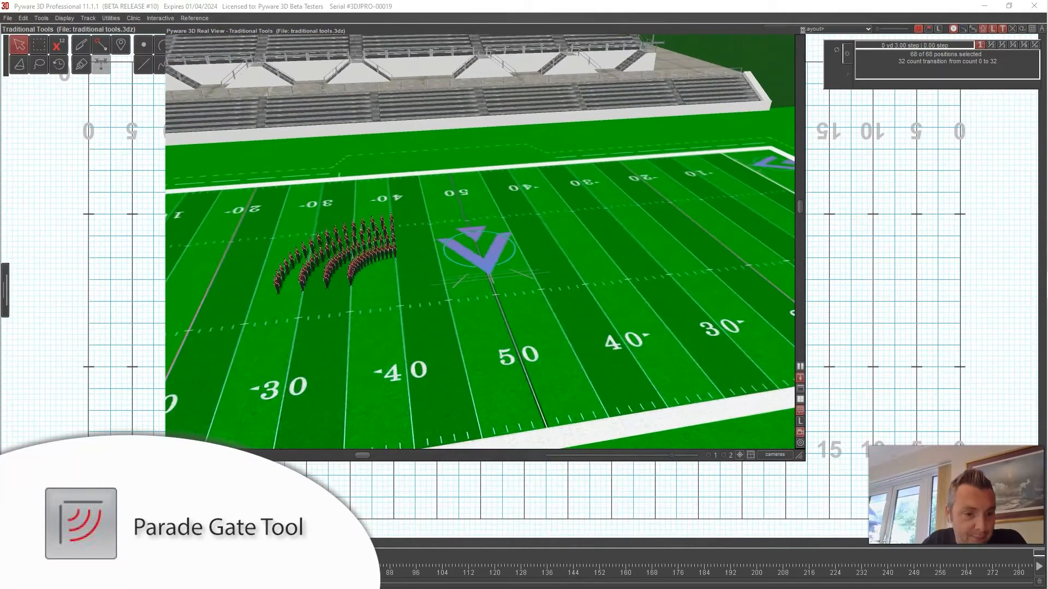
pyautogui.press('space')
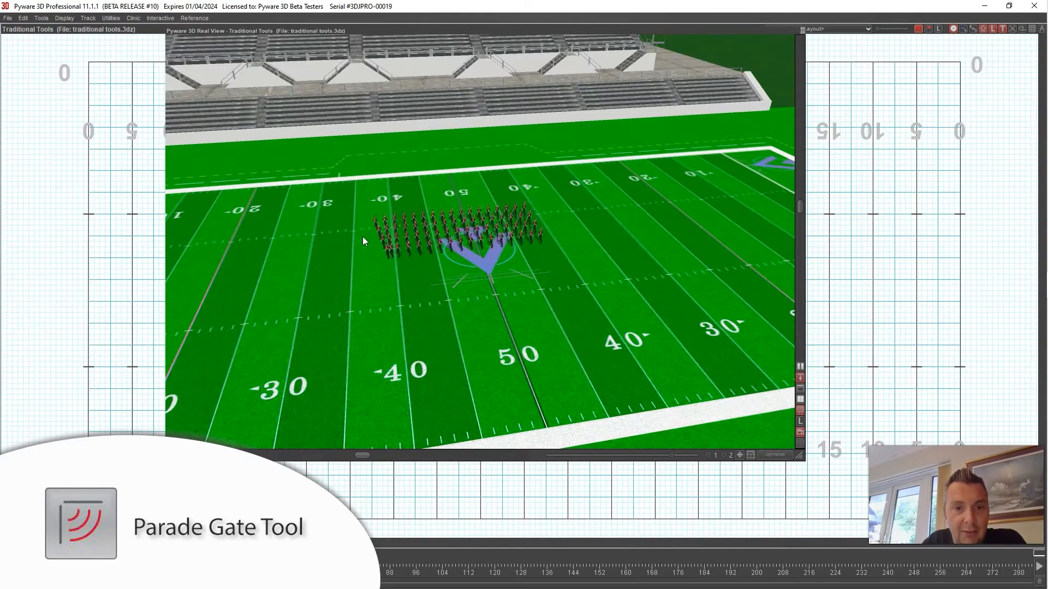
pyautogui.scroll(2, 371, 285)
pyautogui.scroll(1, 371, 285)
pyautogui.moveTo(394, 299)
pyautogui.mouseDown()
pyautogui.moveTo(416, 304)
pyautogui.moveTo(407, 309)
pyautogui.mouseUp()
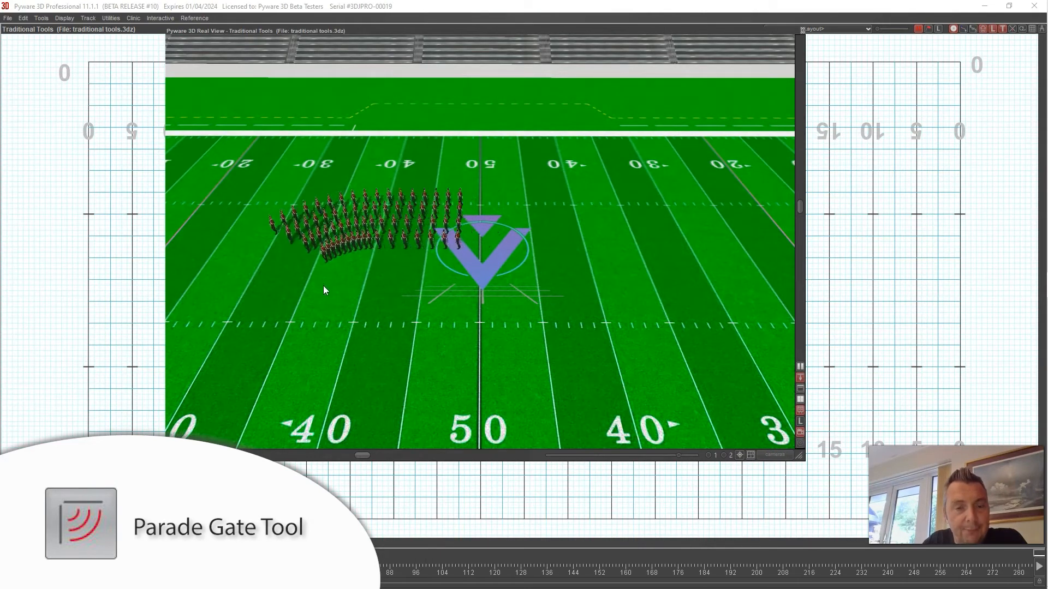
pyautogui.moveTo(341, 333); pyautogui.dragTo(533, 334)
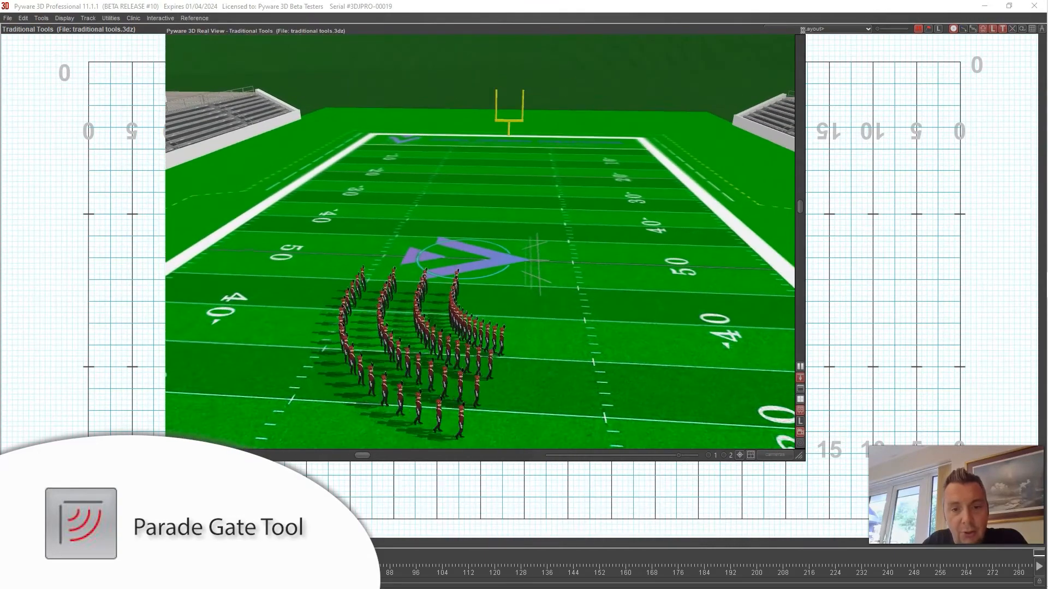
pyautogui.moveTo(485, 243); pyautogui.dragTo(451, 272)
pyautogui.doubleClick(382, 33)
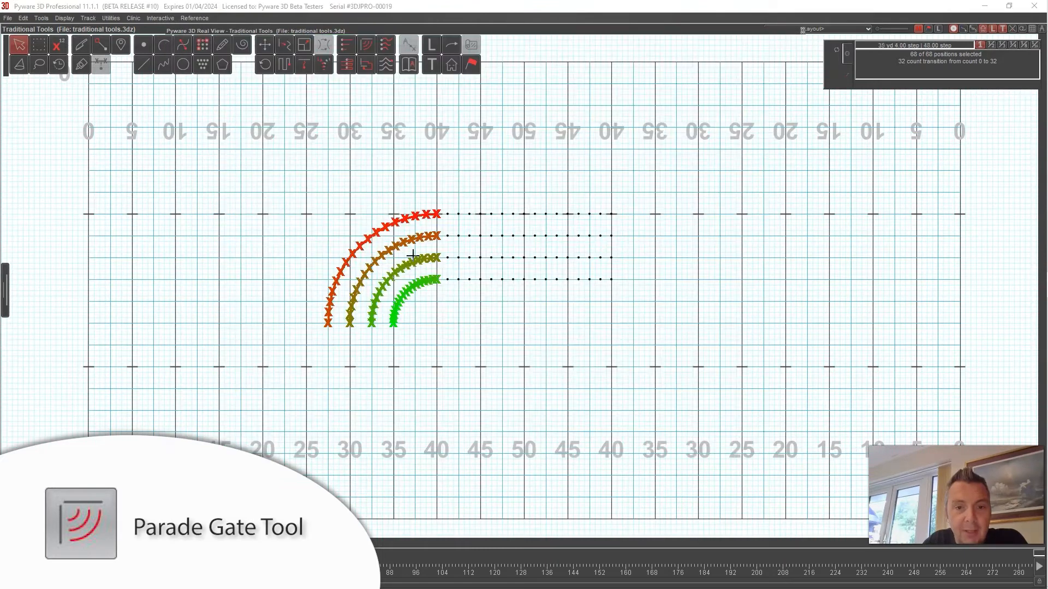
# Delete the selected performers' transition between counts 0 and 32.
pyautogui.click(31, 19)
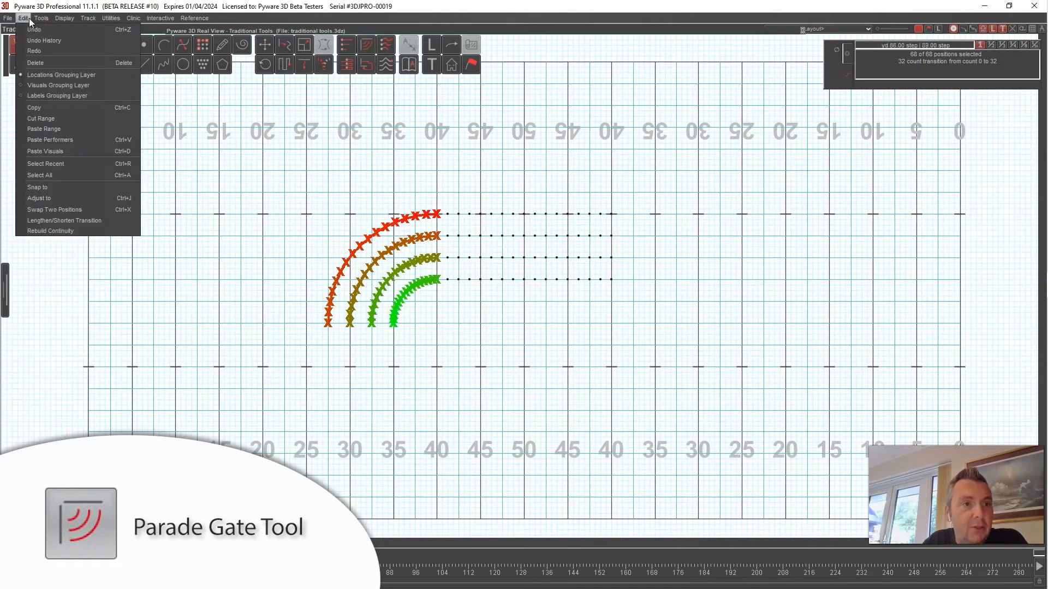
pyautogui.click(34, 65)
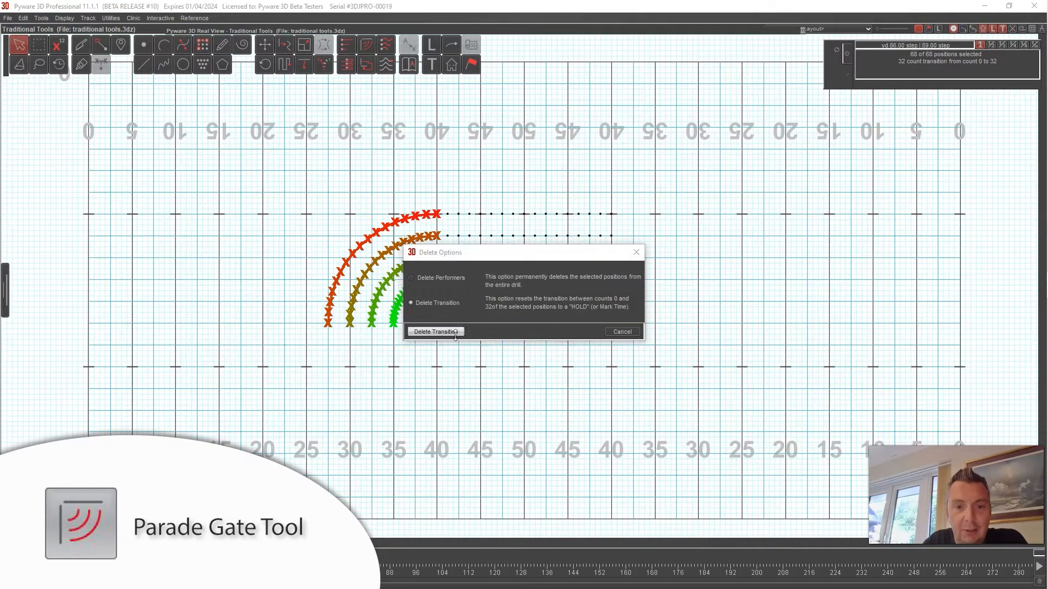
pyautogui.click(449, 334)
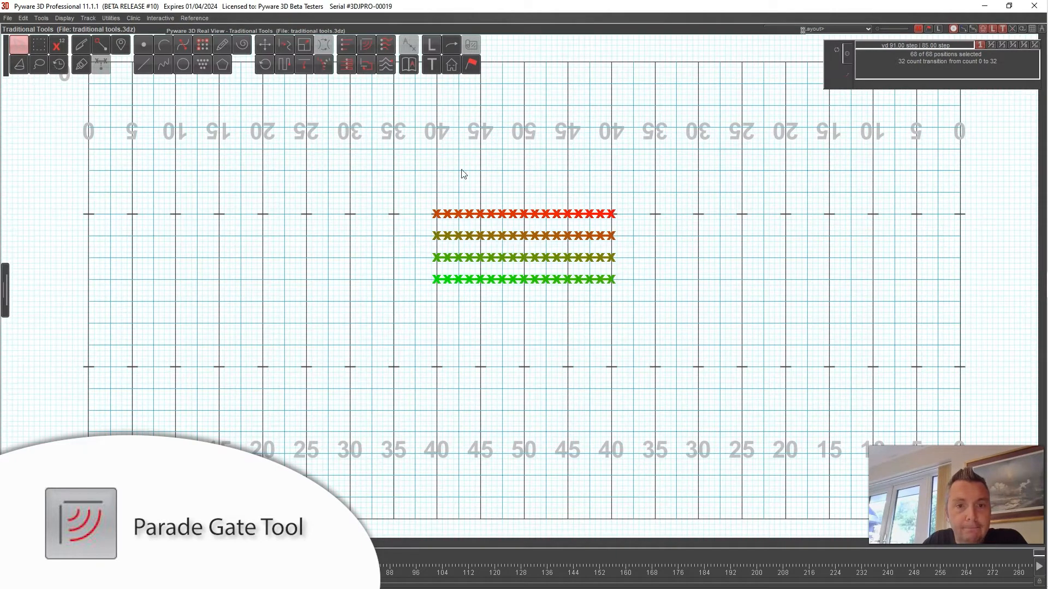
# Apply a 90° left parade gate pivoting about 8 steps in front of the block's 40-yard-line corner, trying 24 and settling on 16 steps during the gate.
pyautogui.click(370, 45)
pyautogui.moveTo(437, 279); pyautogui.dragTo(436, 323)
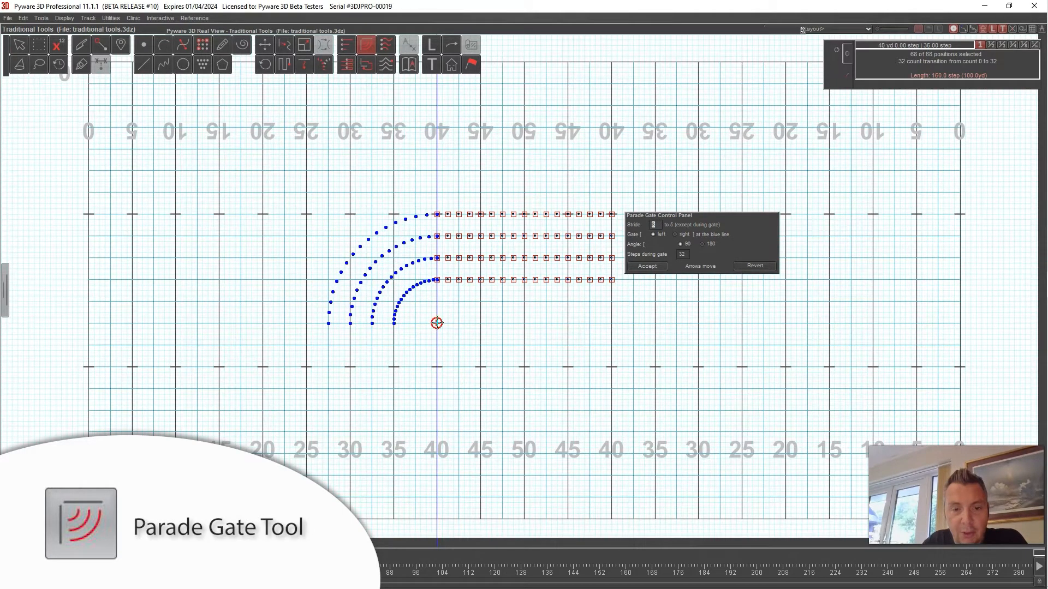
pyautogui.click(689, 255)
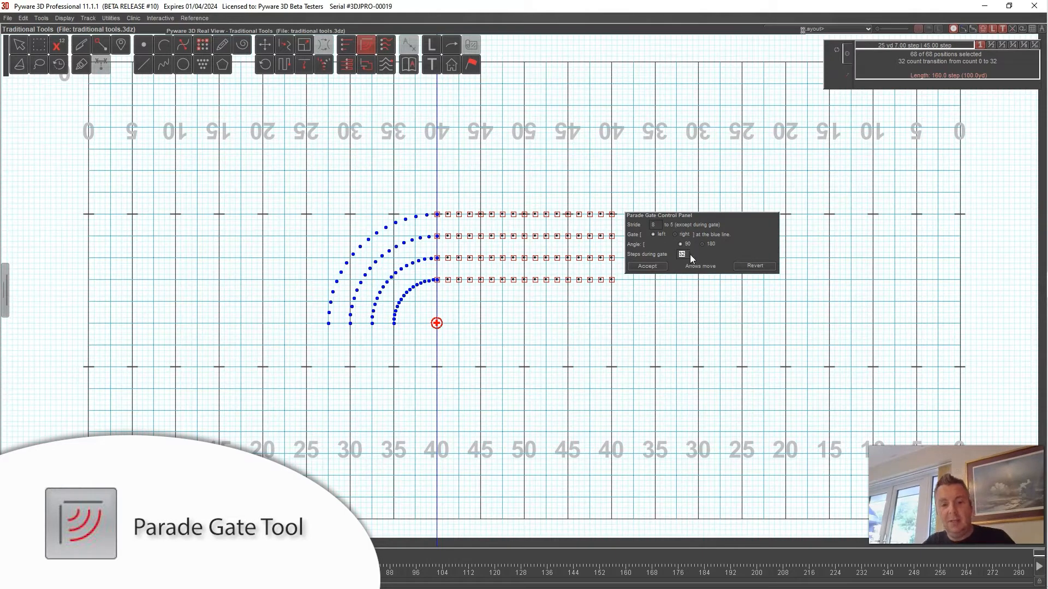
pyautogui.write('24')
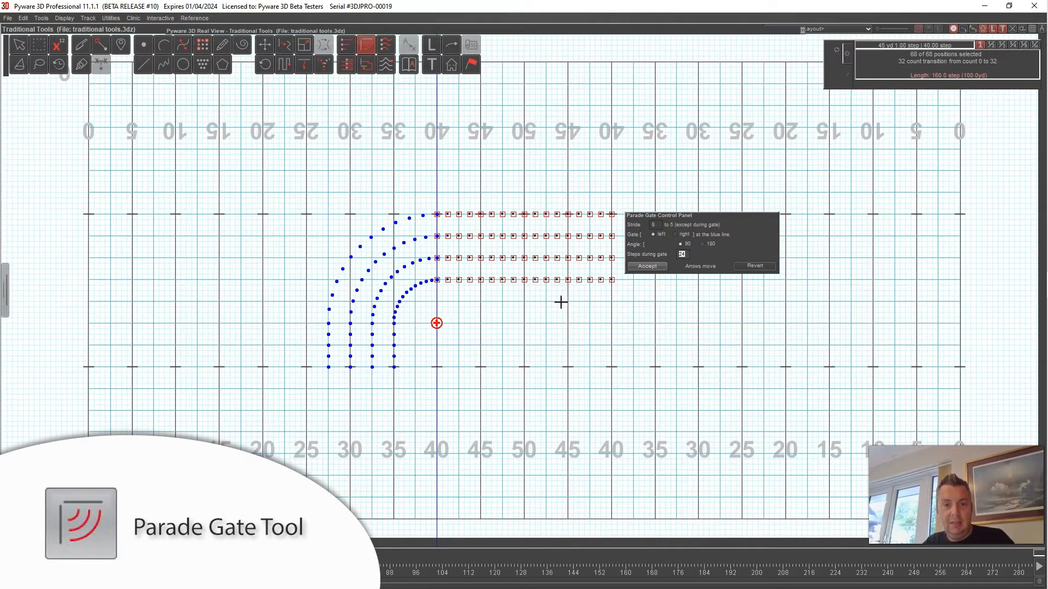
pyautogui.write('16')
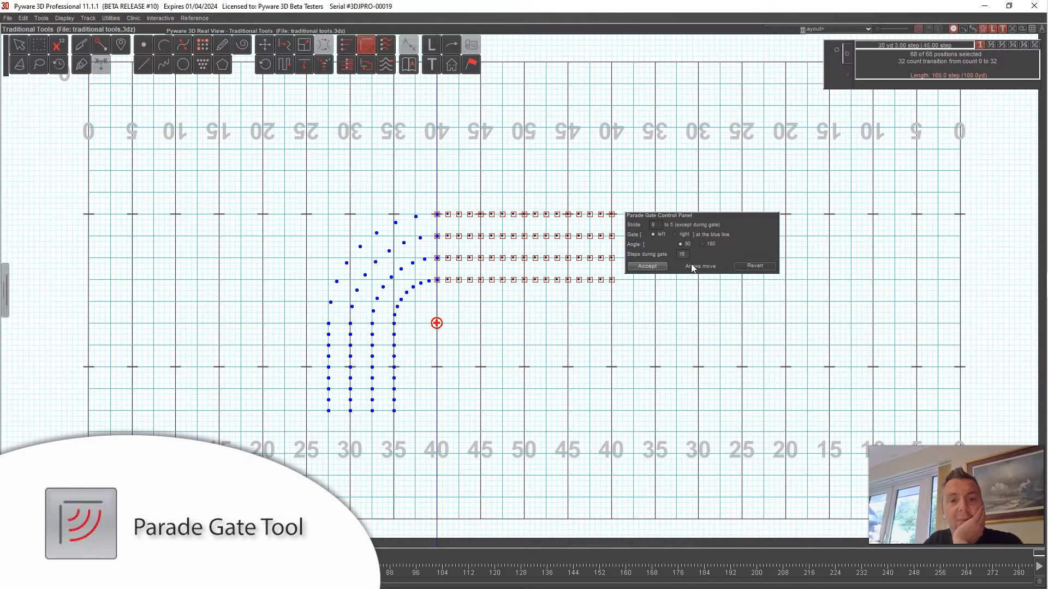
pyautogui.click(647, 266)
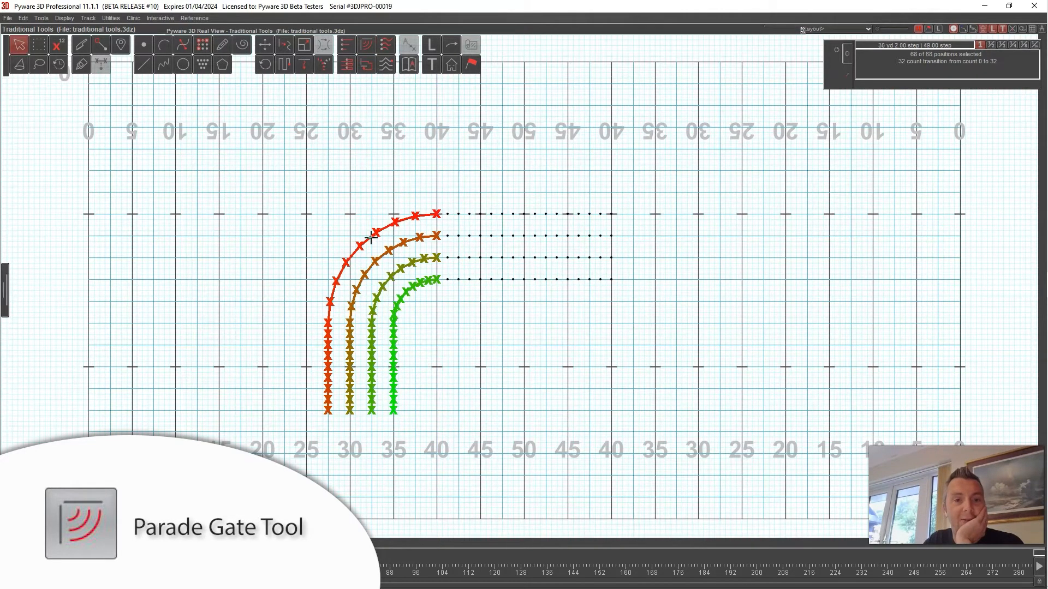
# Play the 16-step gate move in the 3D Real View from different angles, and go back to the field chart.
pyautogui.click(302, 48)
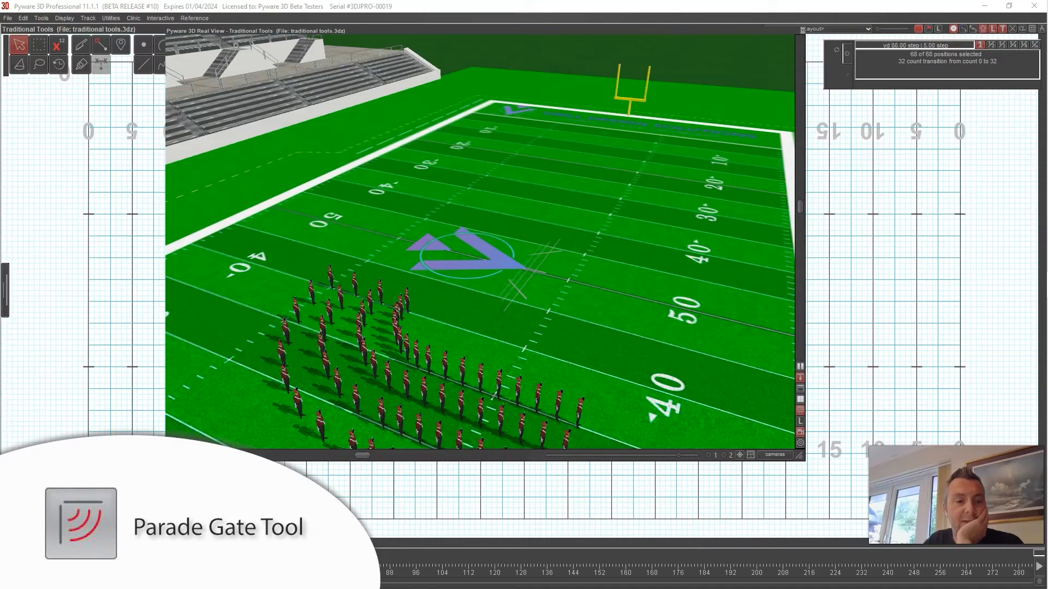
pyautogui.press('space')
pyautogui.moveTo(644, 246); pyautogui.dragTo(482, 241)
pyautogui.moveTo(414, 264); pyautogui.dragTo(610, 238)
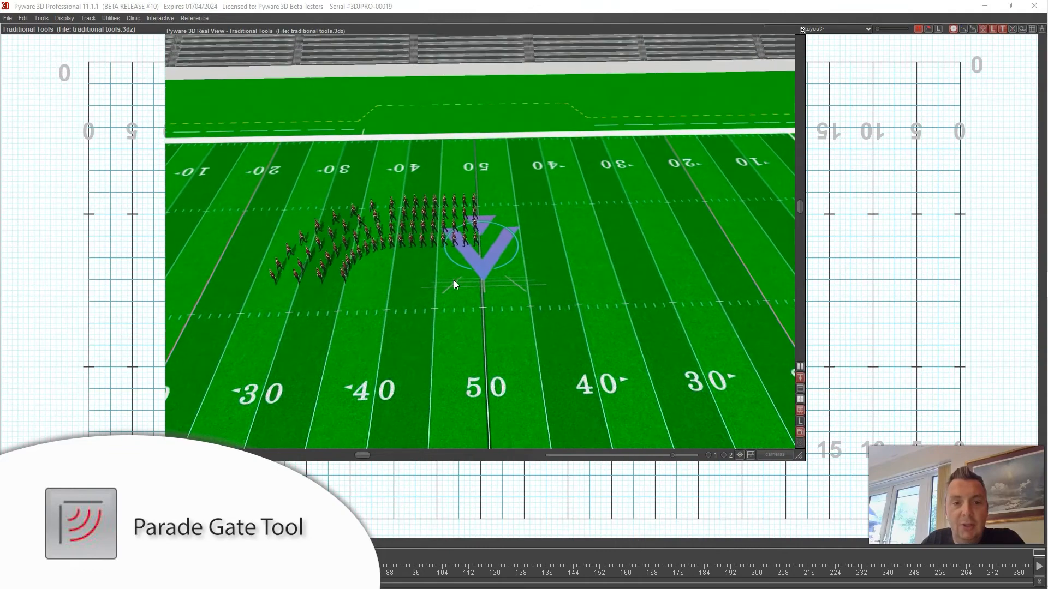
pyautogui.moveTo(345, 316); pyautogui.dragTo(378, 323)
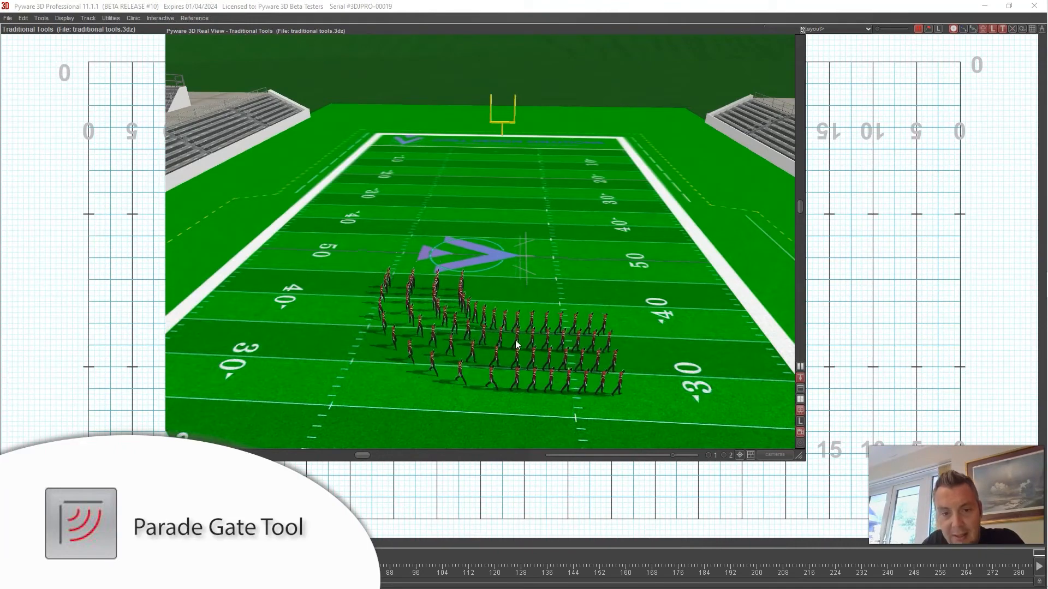
pyautogui.moveTo(661, 299); pyautogui.dragTo(480, 241)
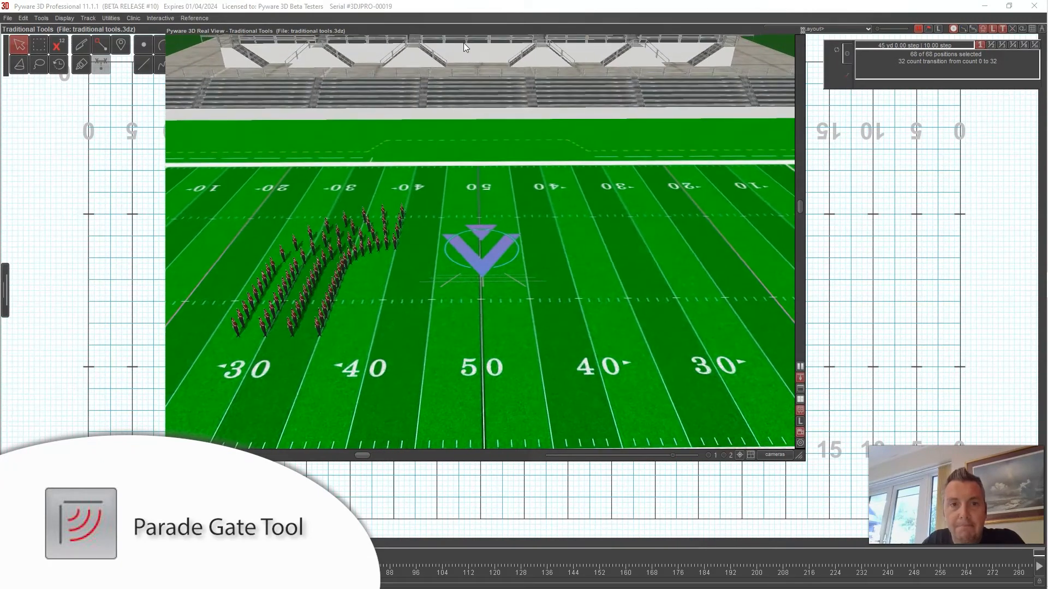
pyautogui.doubleClick(467, 31)
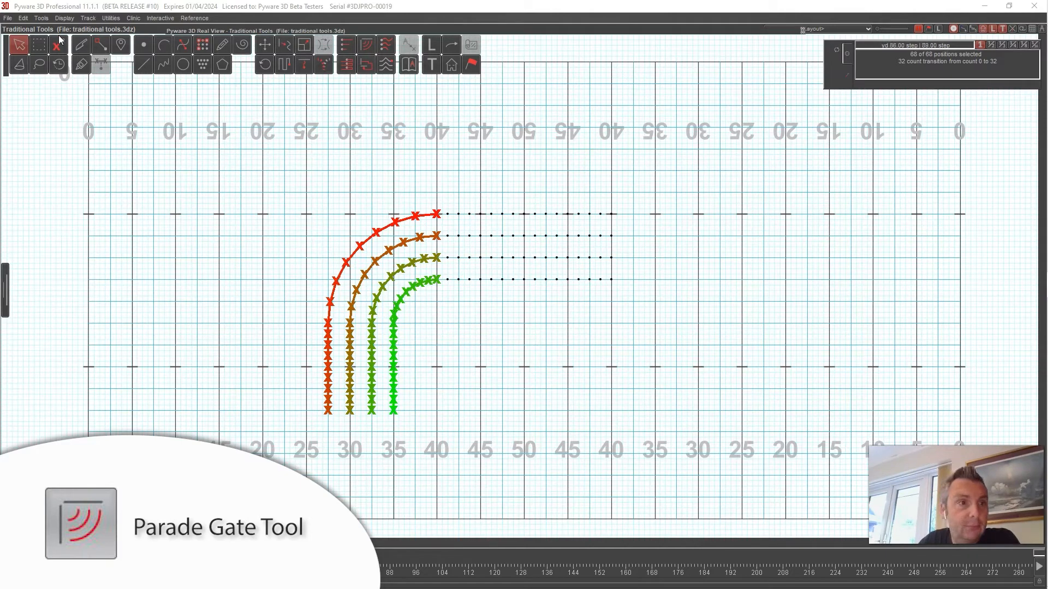
# Delete the 16-step gate transition of all performers to restore the starting block.
pyautogui.click(24, 19)
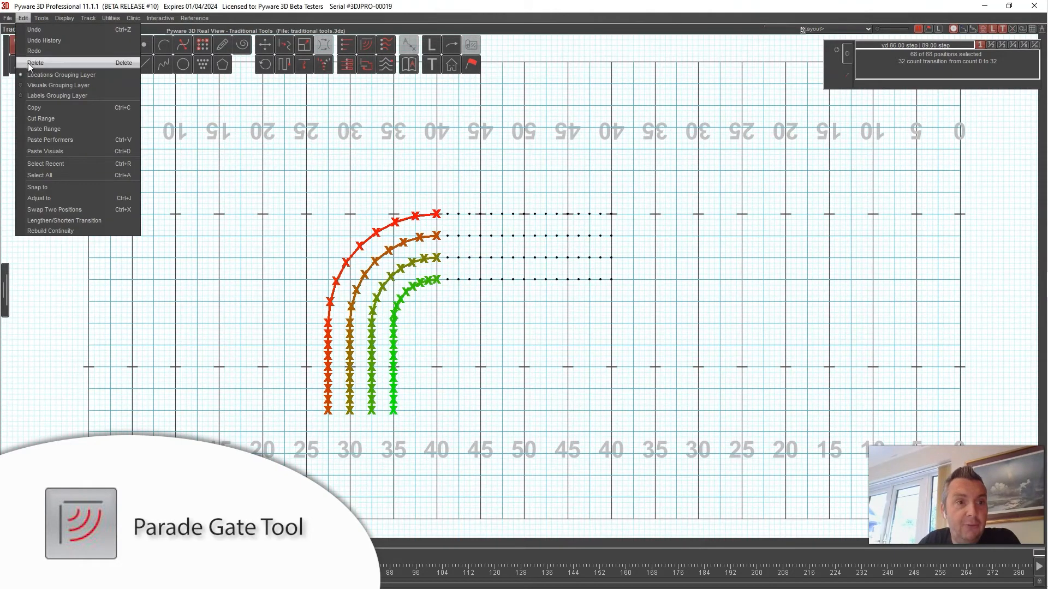
pyautogui.click(33, 50)
pyautogui.click(434, 331)
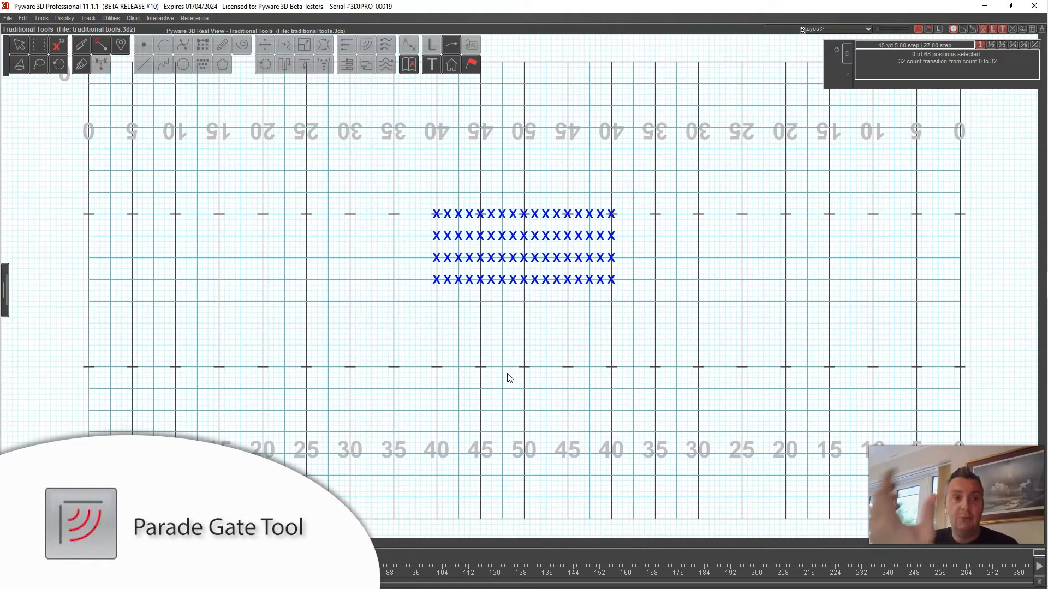
# Apply a 180° left parade gate to all performers, pivoting on the 40-yard line about 8 steps in front of the block, with 32 steps during the gate.
pyautogui.doubleClick(22, 46)
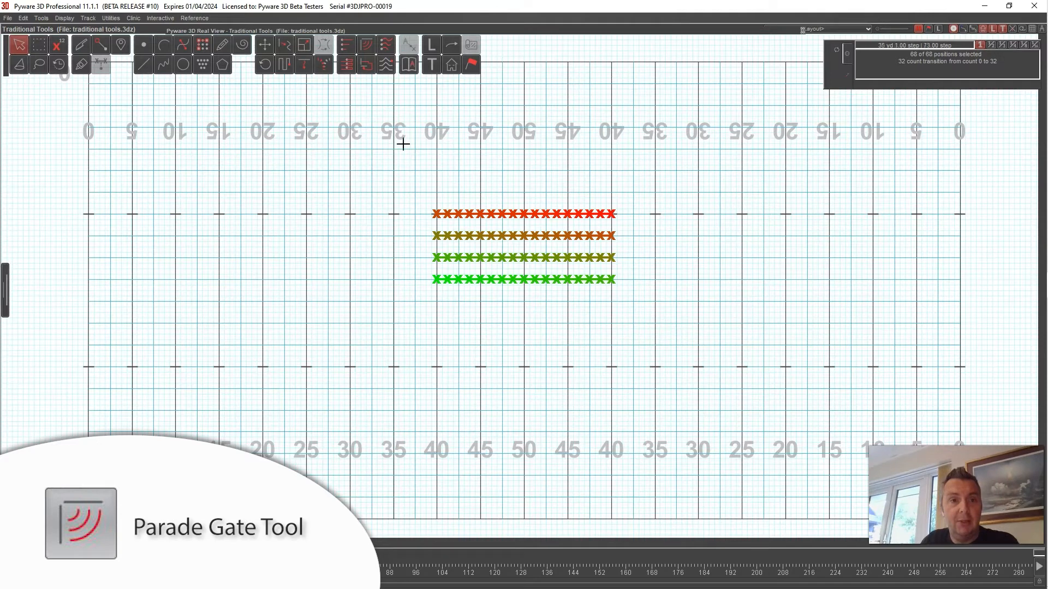
pyautogui.click(368, 49)
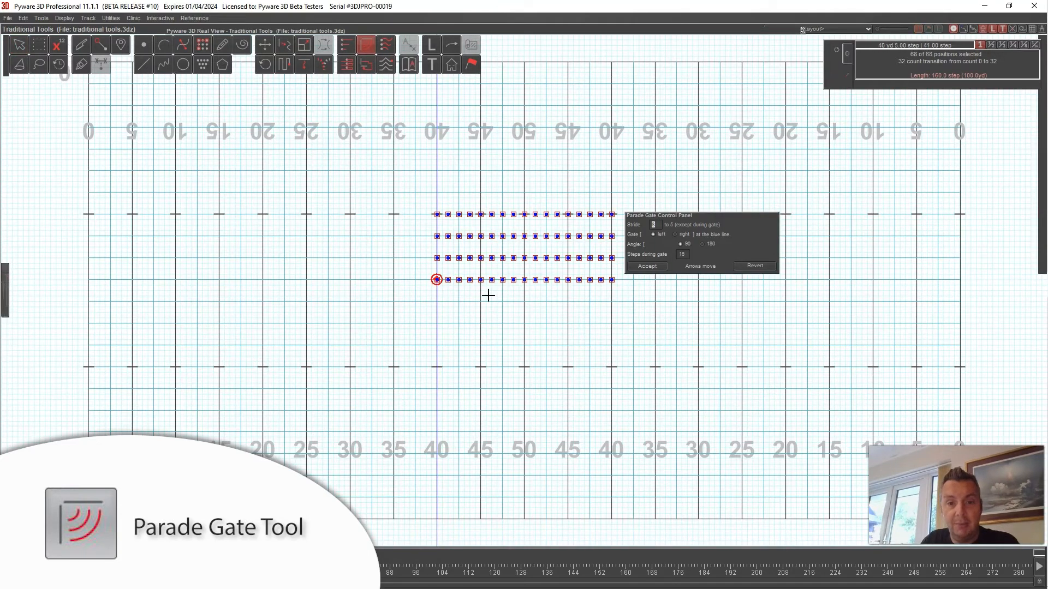
pyautogui.moveTo(436, 280); pyautogui.dragTo(437, 323)
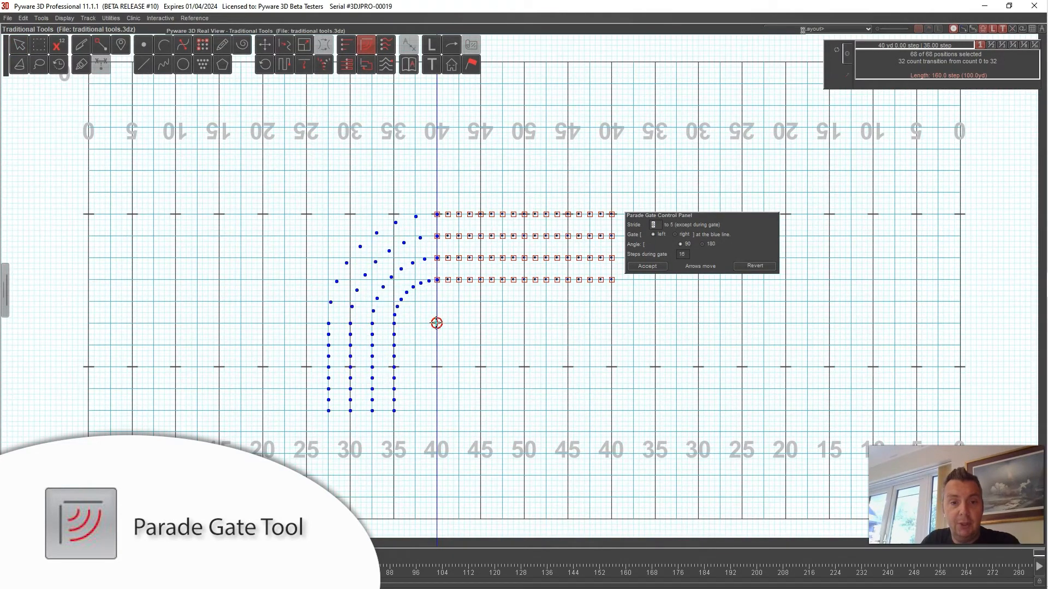
pyautogui.click(708, 244)
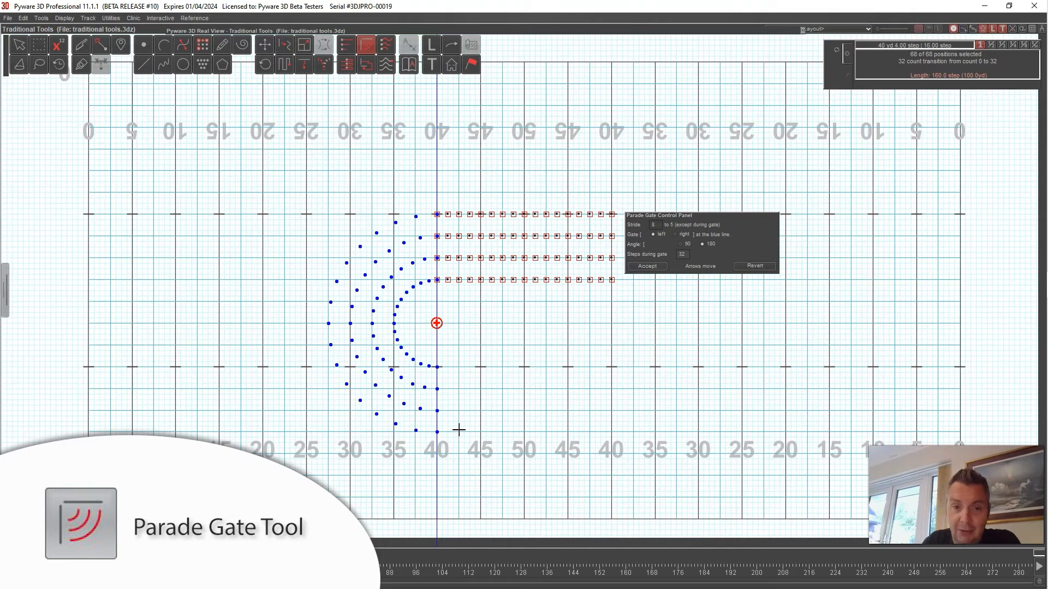
pyautogui.click(647, 266)
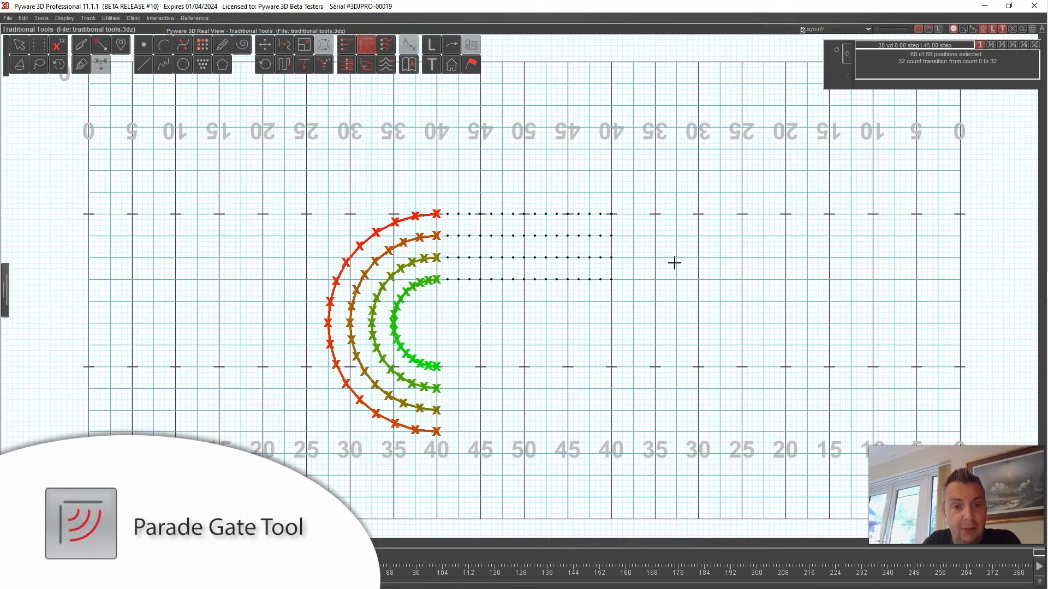
# Play the 32-step 180° gate move in the 3D Real View from several angles, and go back to the field chart.
pyautogui.click(299, 31)
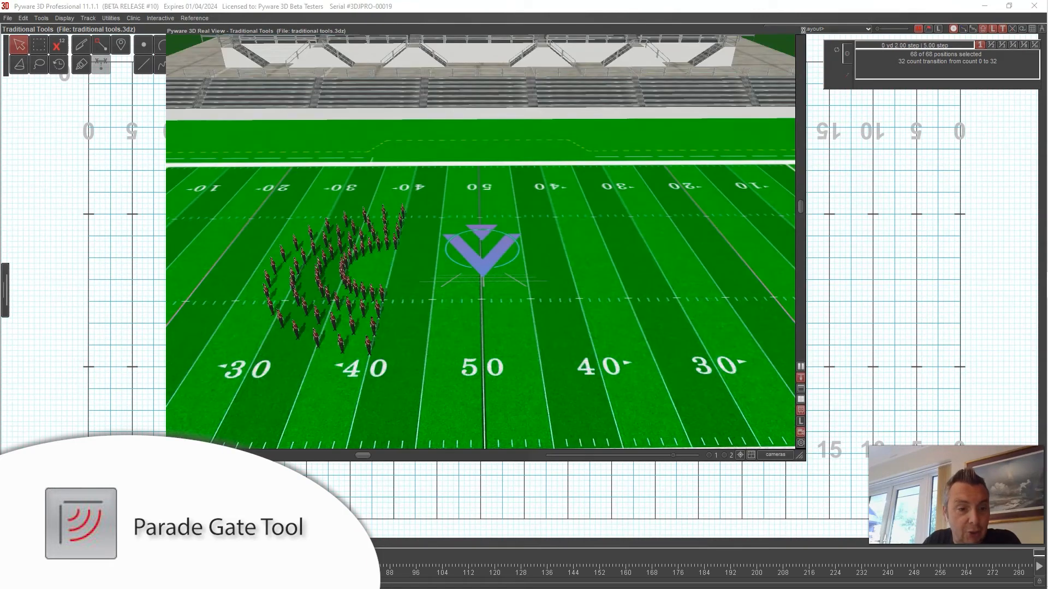
pyautogui.press('space')
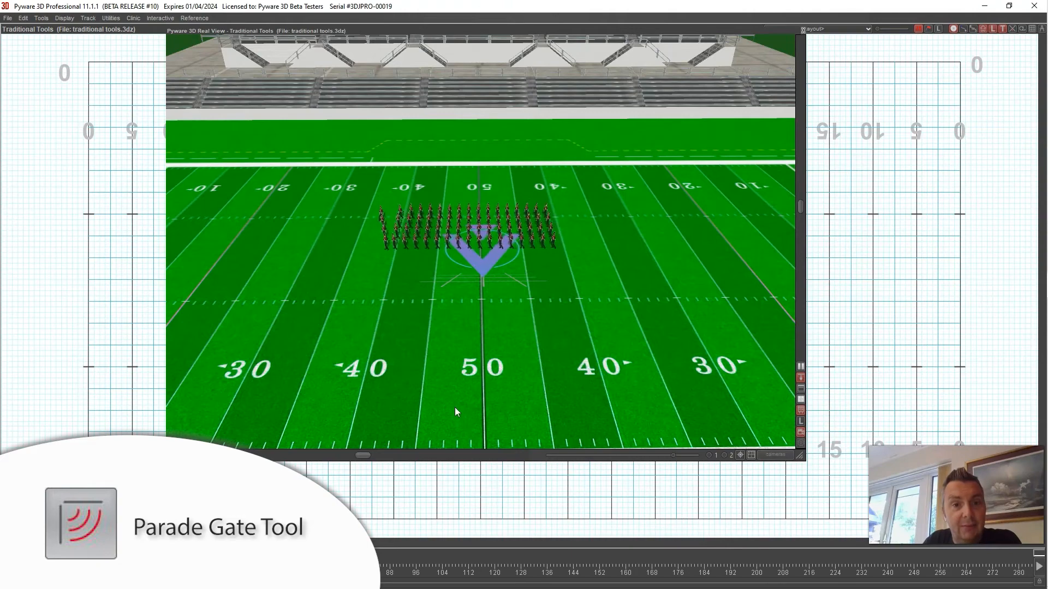
pyautogui.moveTo(358, 329); pyautogui.dragTo(322, 308)
pyautogui.moveTo(503, 328); pyautogui.dragTo(393, 258)
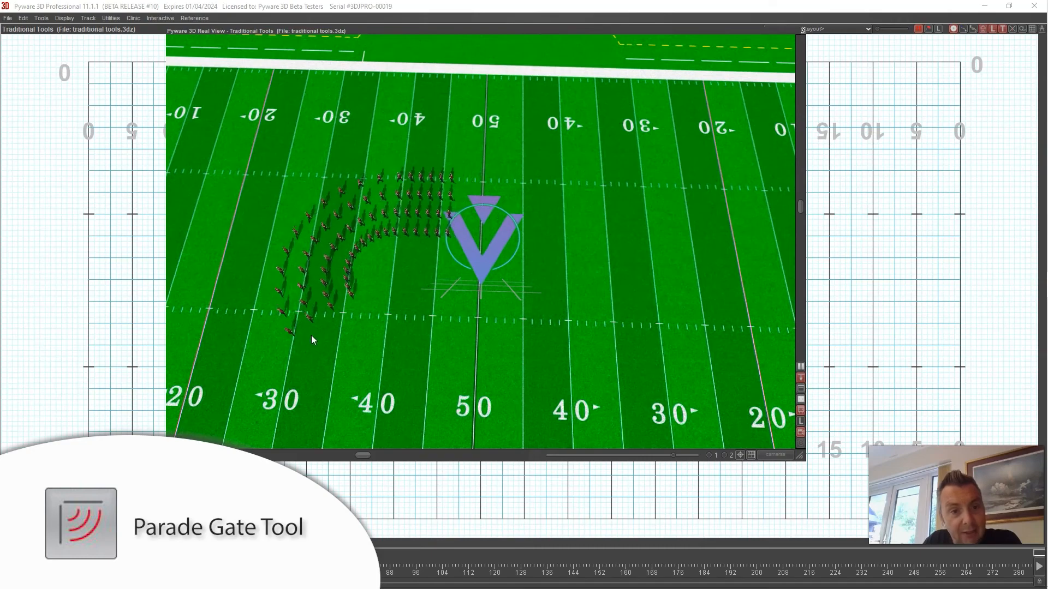
pyautogui.moveTo(467, 351); pyautogui.dragTo(523, 332)
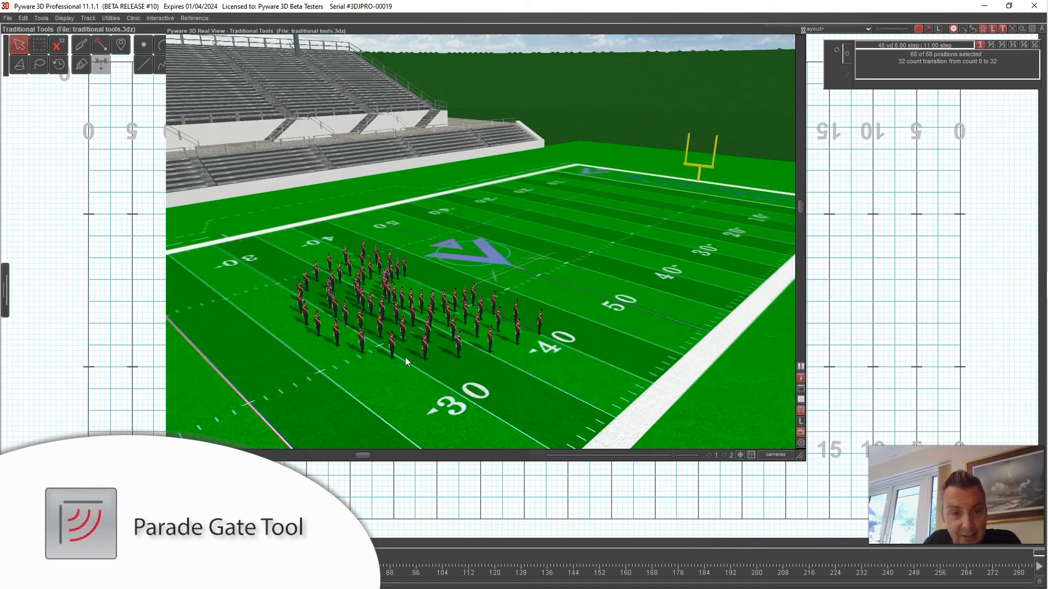
pyautogui.moveTo(562, 311); pyautogui.dragTo(435, 328)
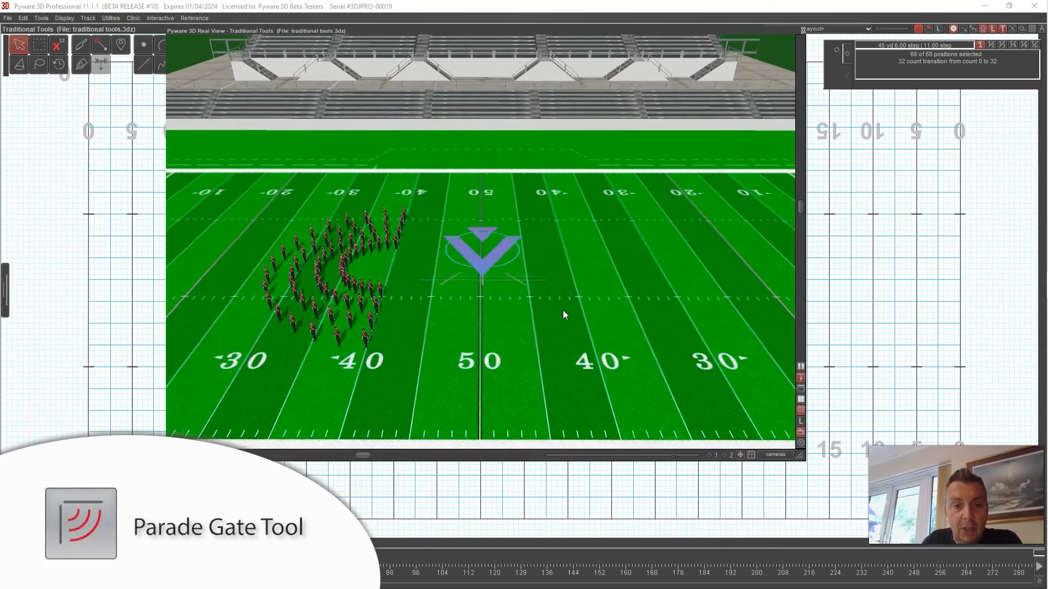
pyautogui.doubleClick(497, 32)
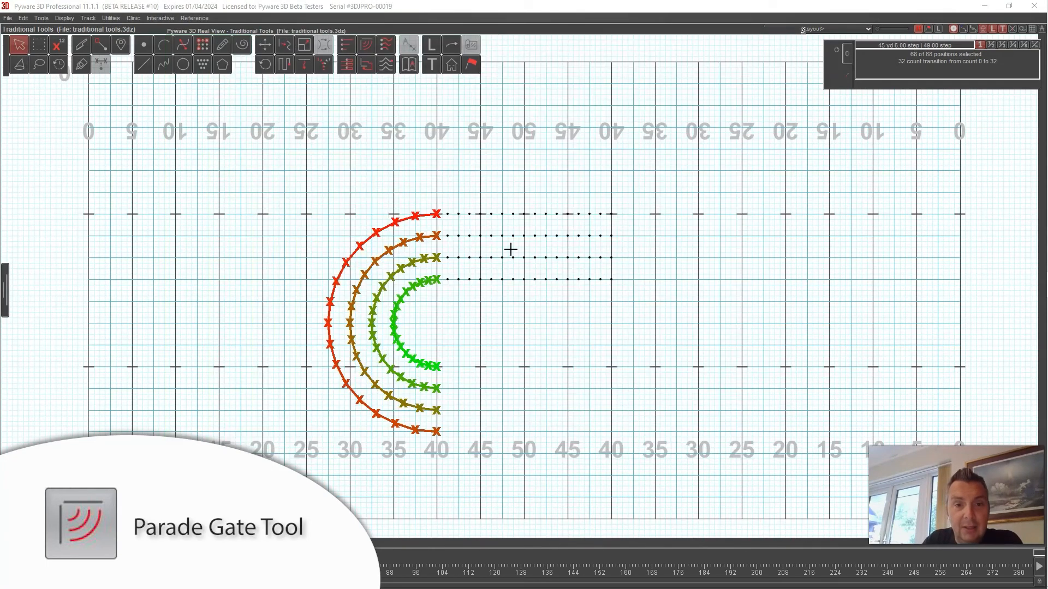
# Delete the 32-count gate transition of all performers to restore the starting block.
pyautogui.click(23, 18)
pyautogui.click(38, 61)
pyautogui.click(431, 333)
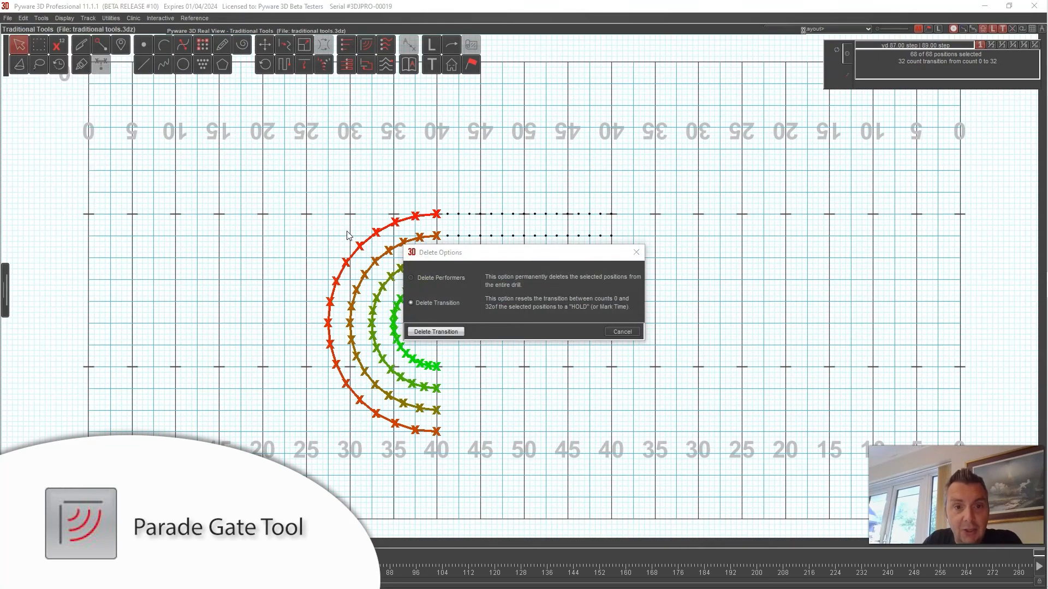
# Set up a 180° left parade gate for all performers, pivoting on the 40-yard line about 8 steps in front of the block.
pyautogui.click(27, 47)
pyautogui.moveTo(419, 144); pyautogui.dragTo(519, 331)
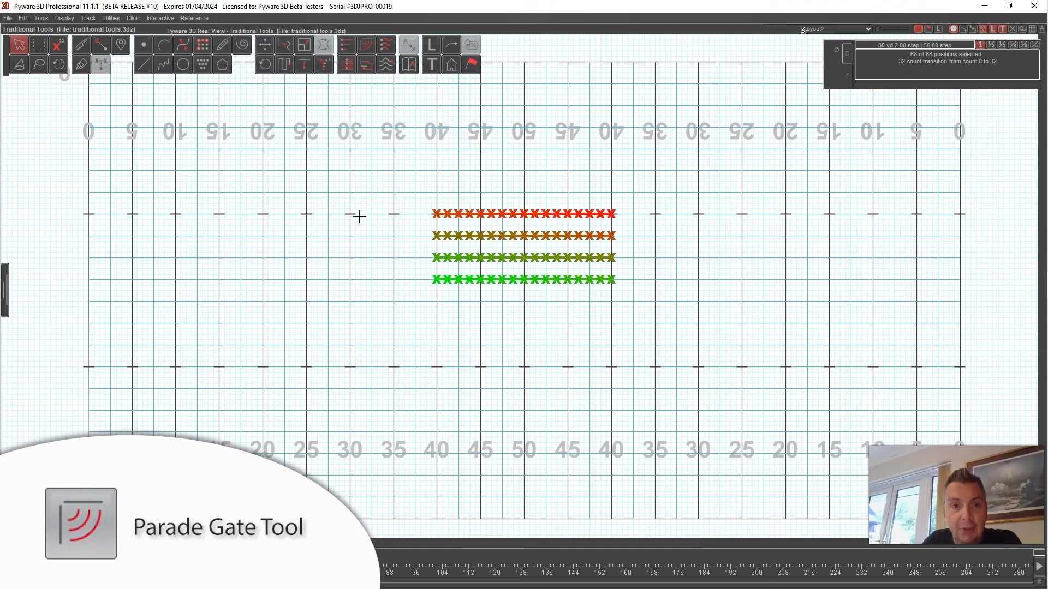
pyautogui.click(367, 47)
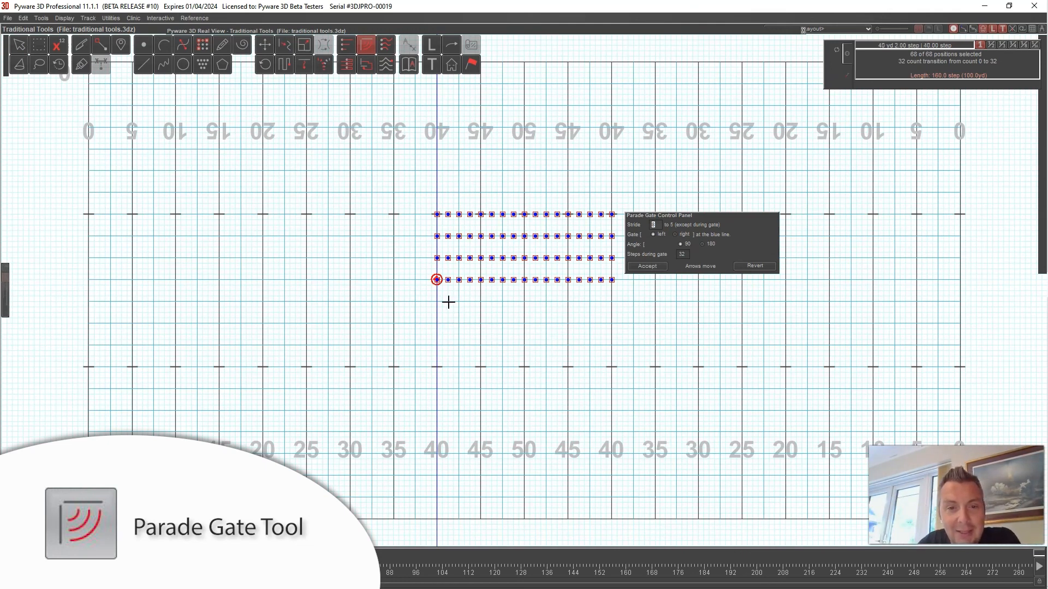
pyautogui.moveTo(436, 280); pyautogui.dragTo(436, 323)
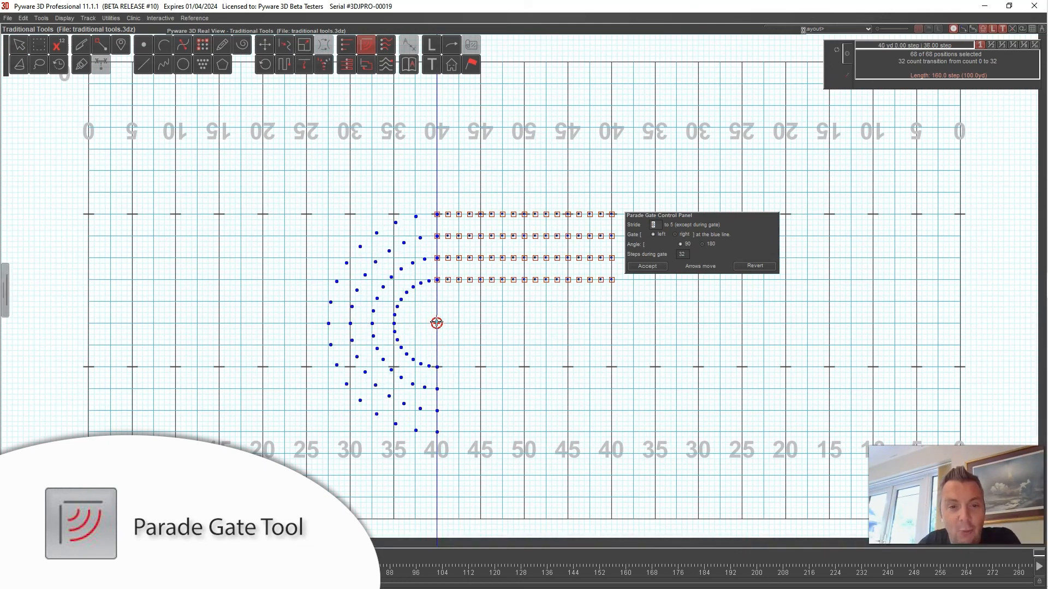
pyautogui.click(712, 245)
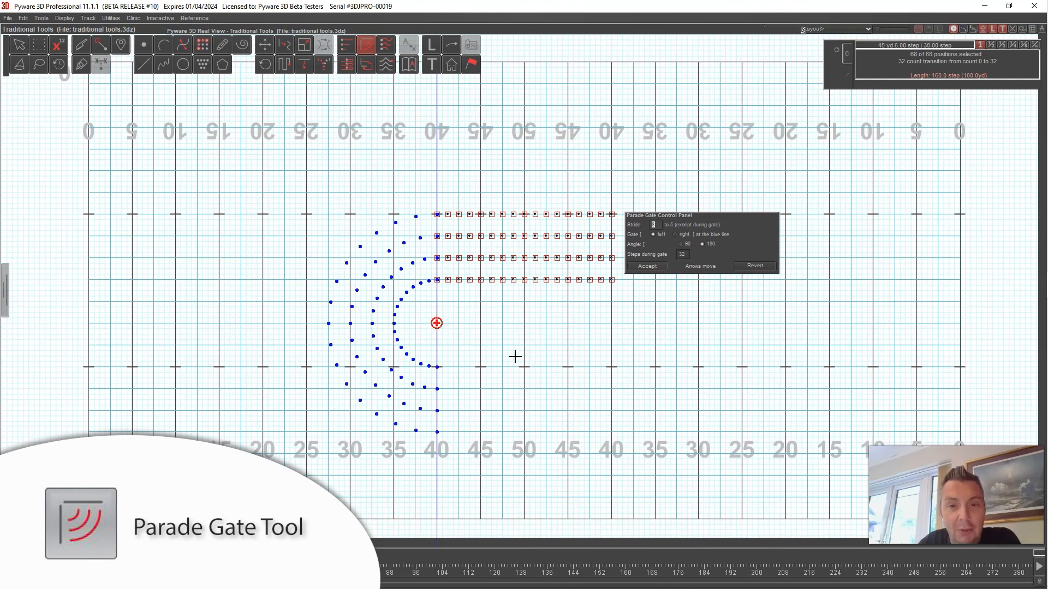